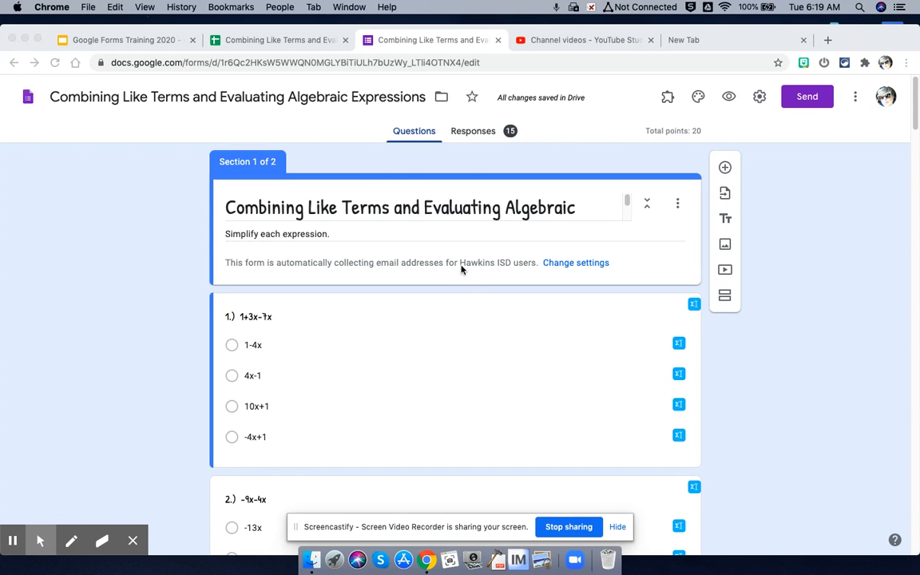
Step: Look over the quiz questions and view the responses to question 1 of the form
scroll(459, 263, "down", 4)
scroll(465, 275, "down", 3)
scroll(466, 273, "up", 6)
left_click(491, 134)
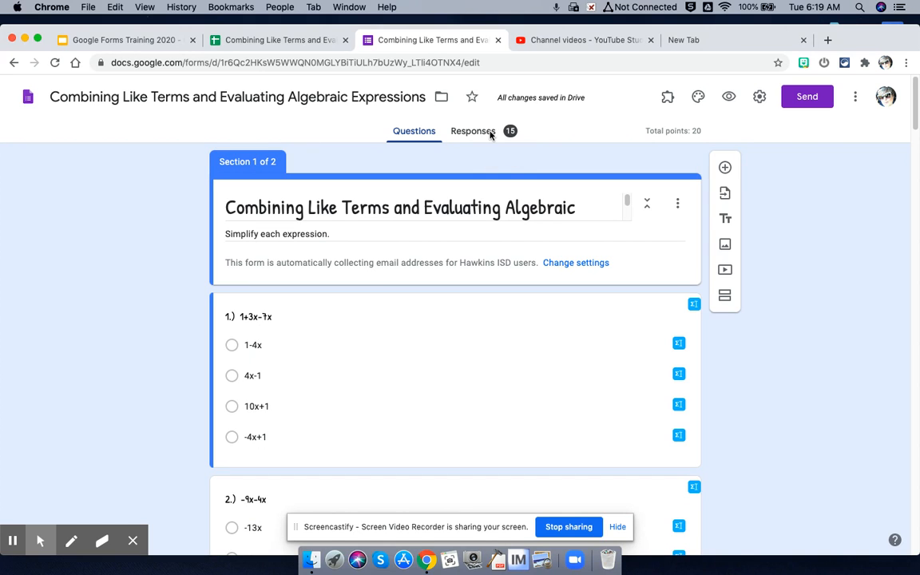
left_click(491, 132)
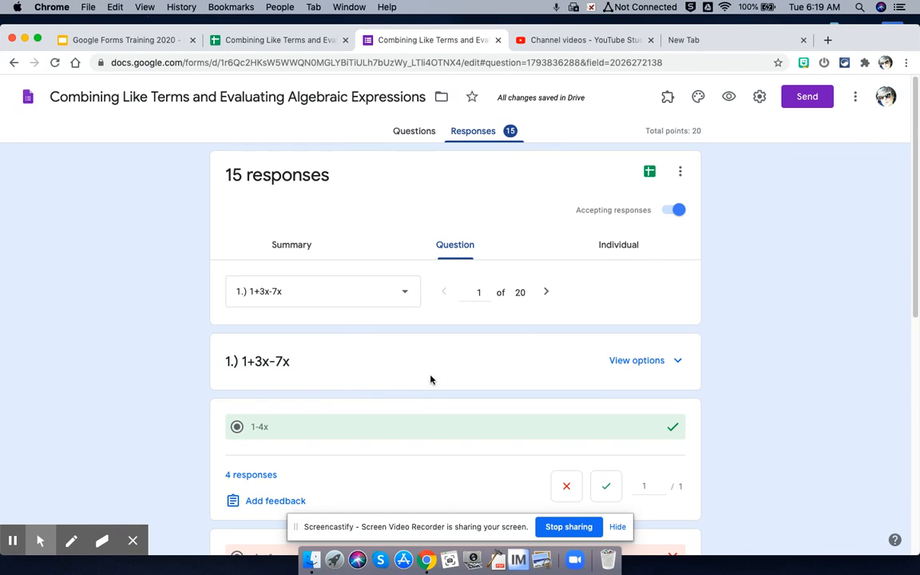
scroll(429, 379, "down", 2)
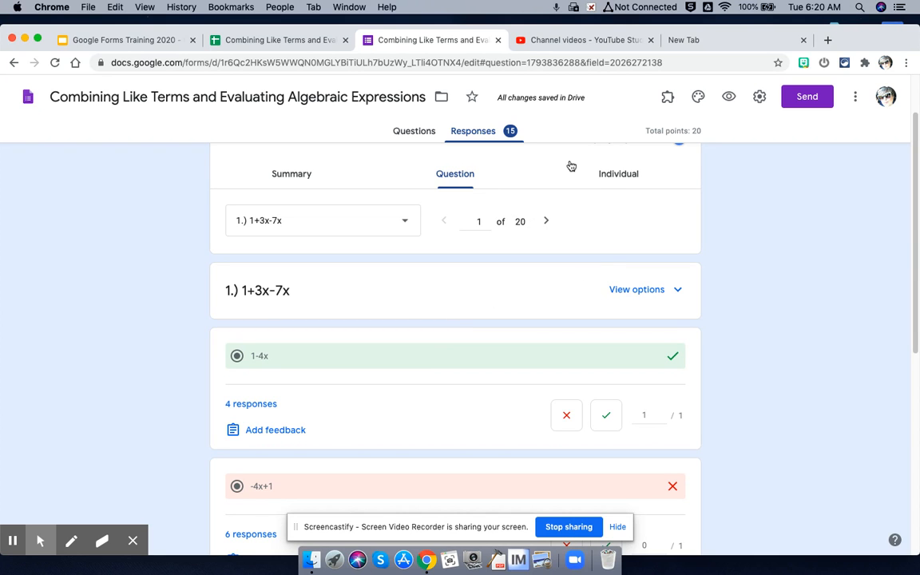
Step: Examine the individual and summary views of the quiz responses, including insights, frequently missed questions and scores
left_click(607, 175)
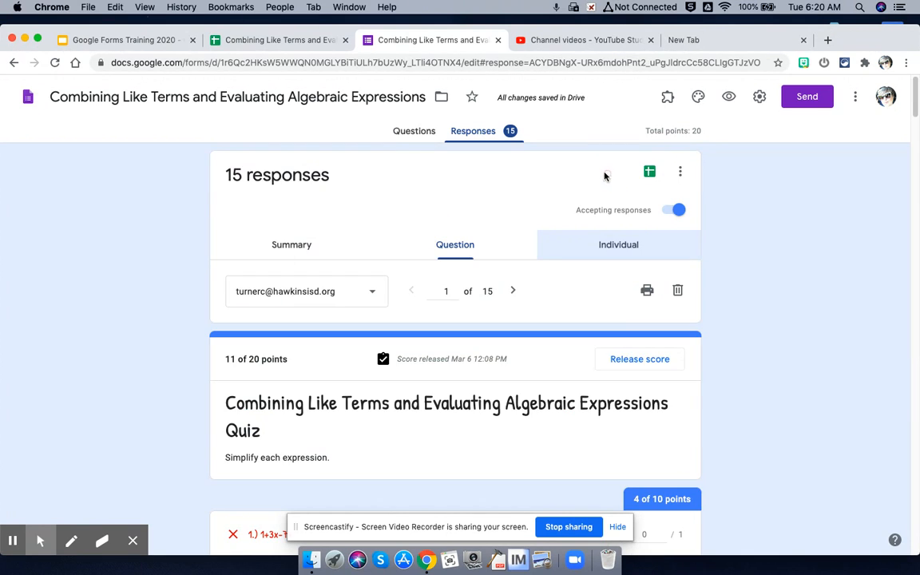
left_click(448, 243)
left_click(307, 244)
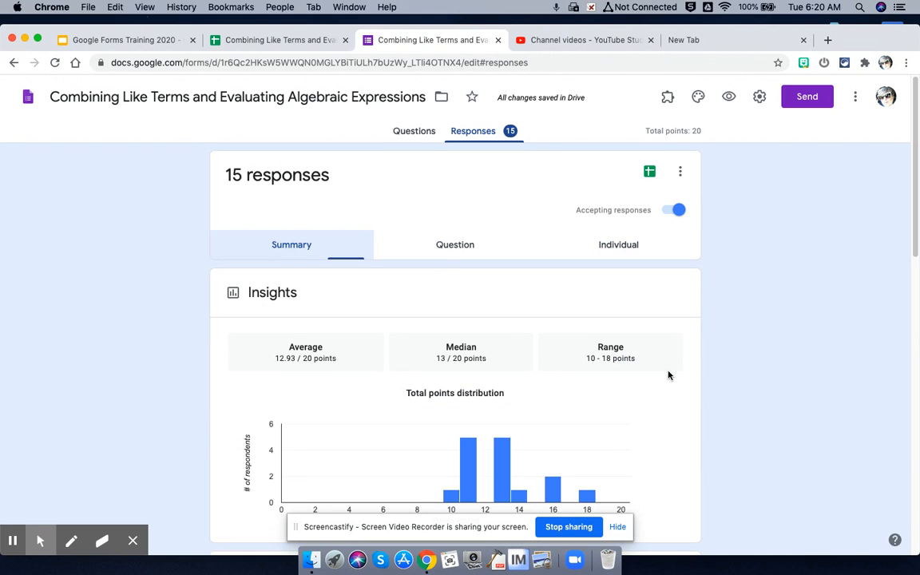
scroll(608, 359, "down", 20)
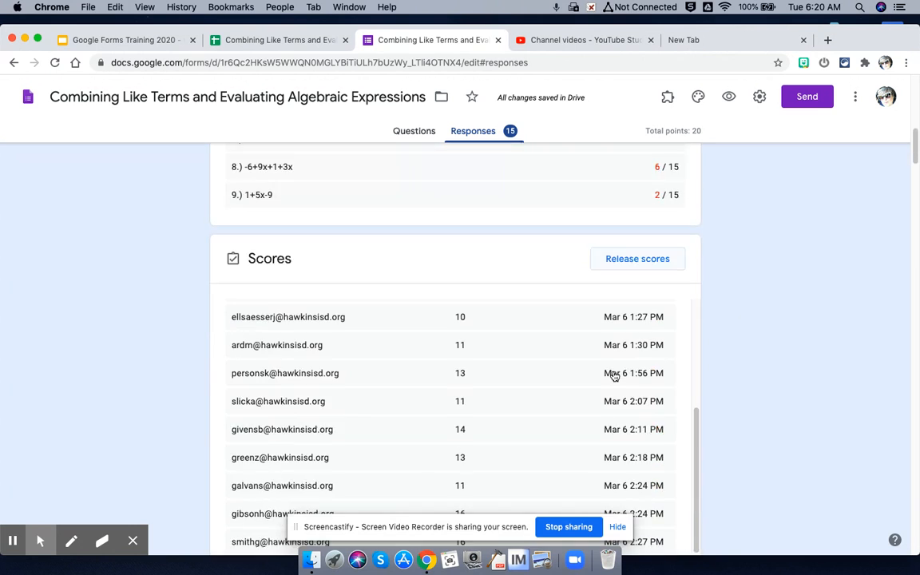
scroll(581, 365, "down", 3)
scroll(580, 365, "up", 20)
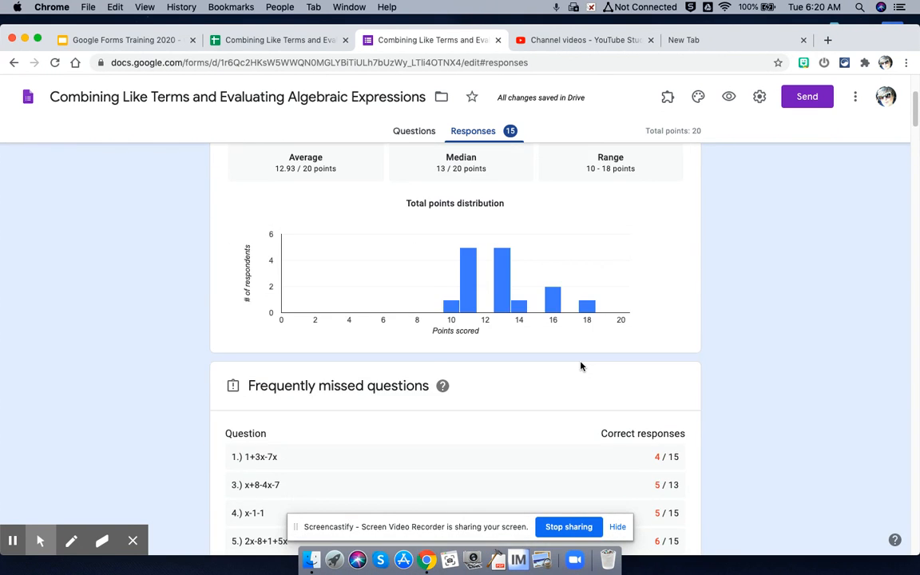
scroll(581, 366, "up", 3)
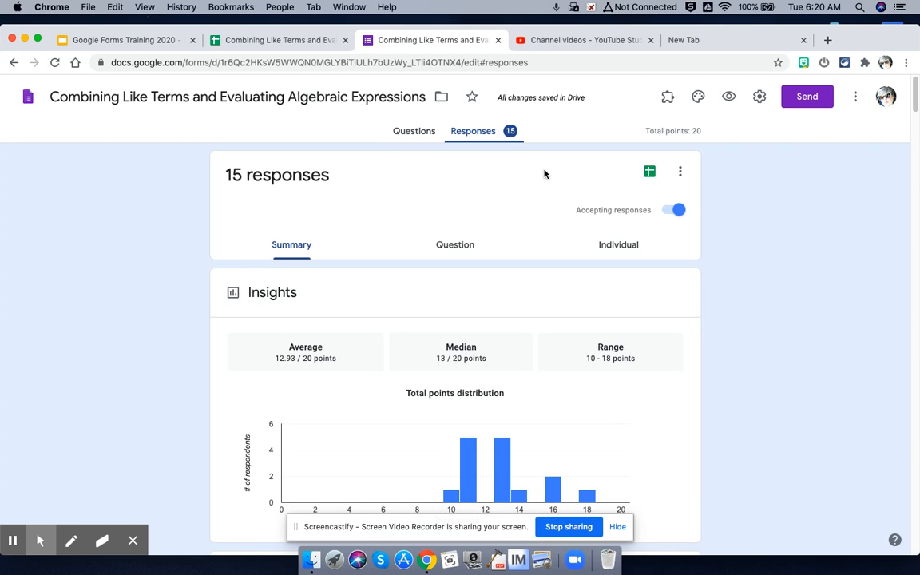
Step: View the form's linked response sheet, close it and switch to the responses spreadsheet with First Name and Last Name columns
left_click(649, 172)
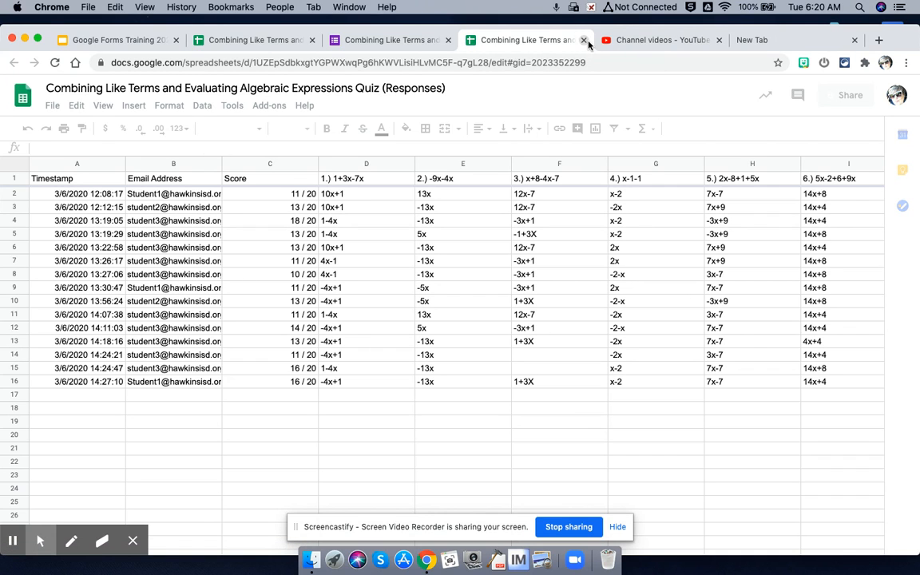
left_click(587, 41)
left_click(231, 41)
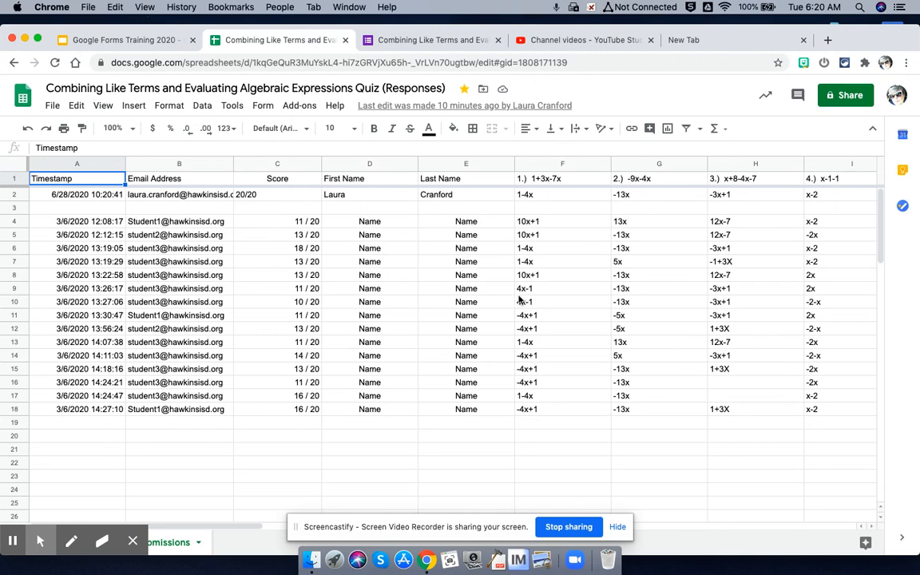
Step: Search the G Suite Marketplace for flubaroo, and look at the browser's list of extensions
left_click(306, 108)
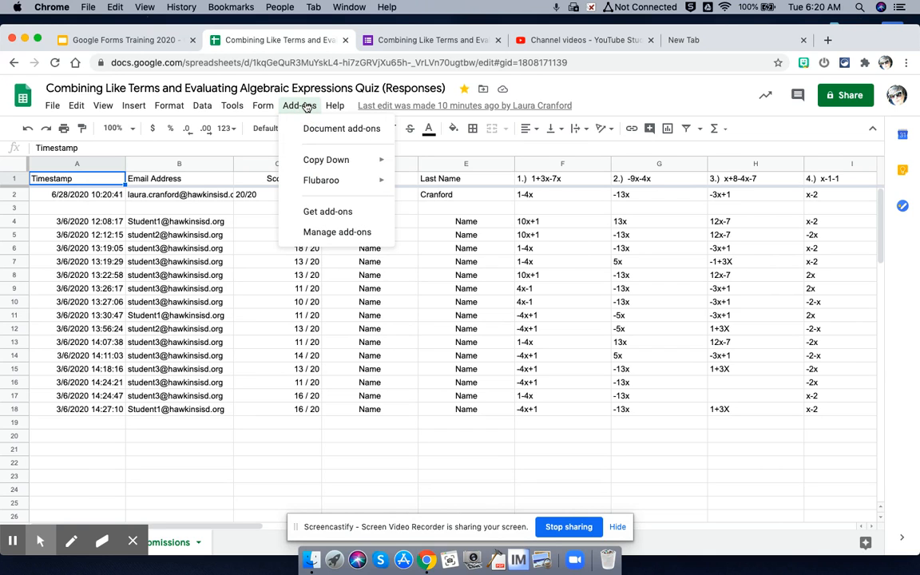
left_click(340, 212)
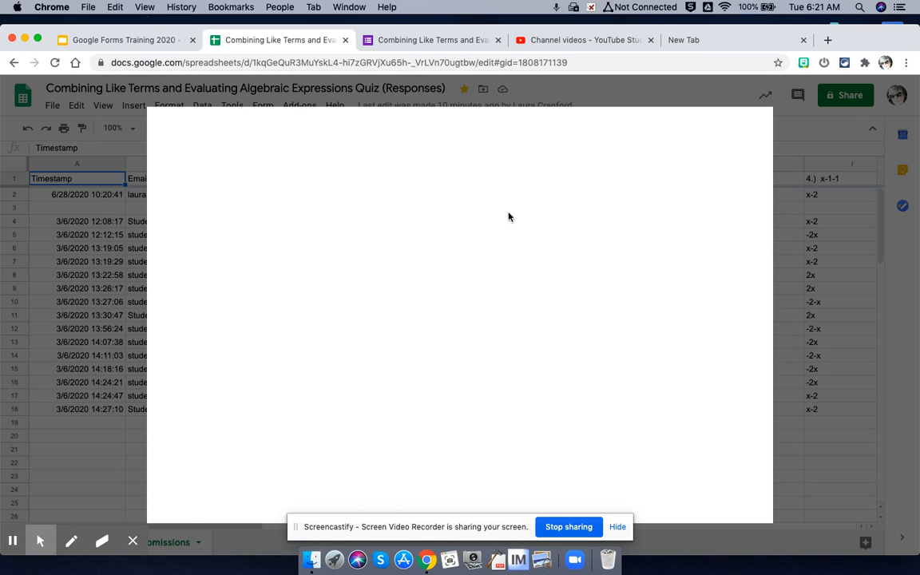
left_click(480, 129)
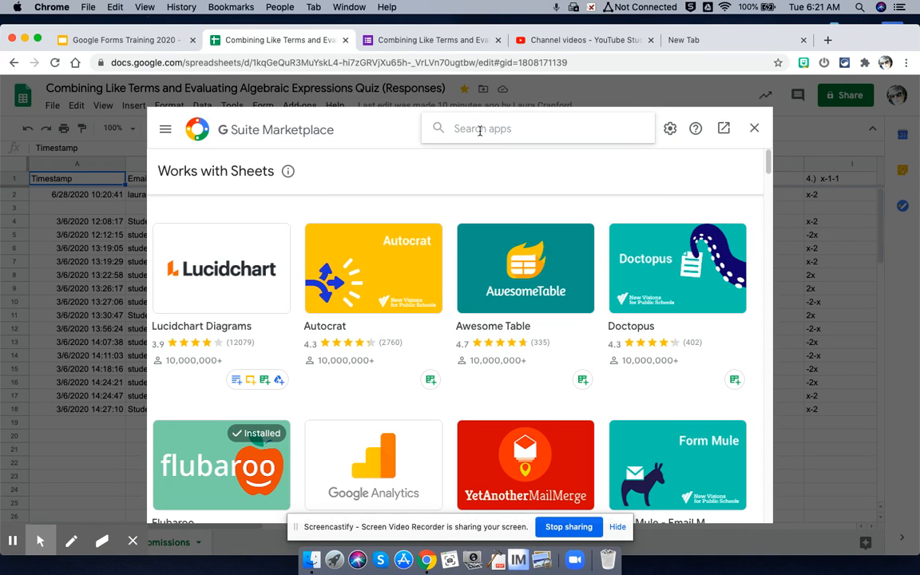
type("flubar")
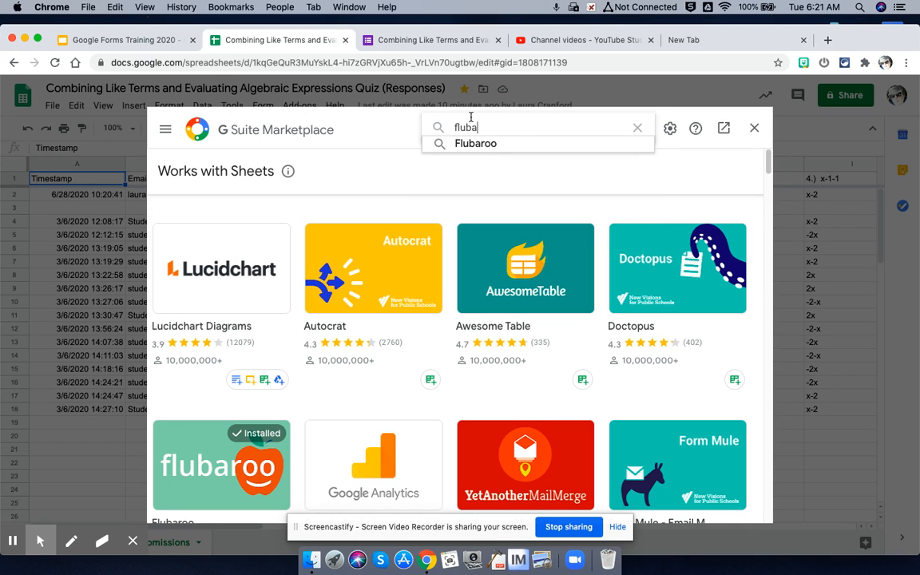
type("oo")
key("Return")
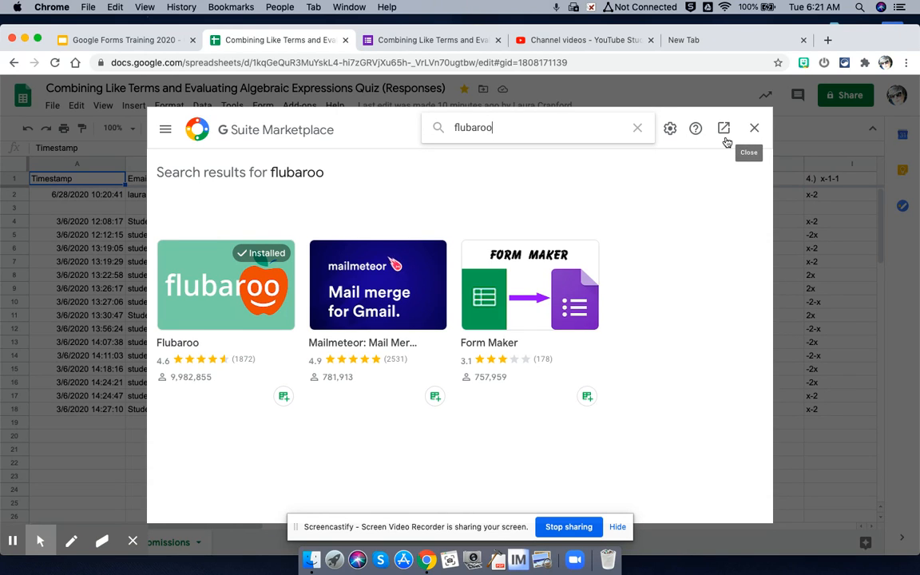
left_click(754, 128)
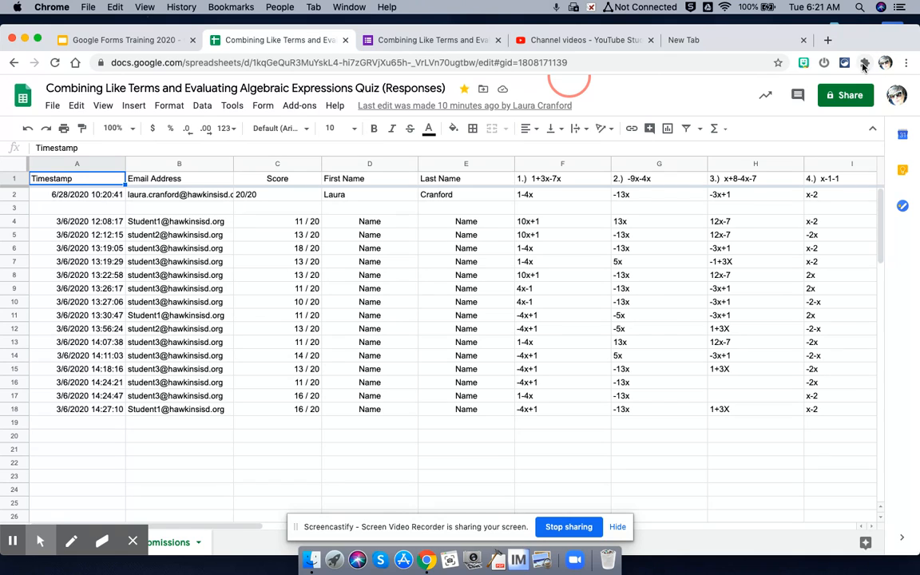
left_click(865, 63)
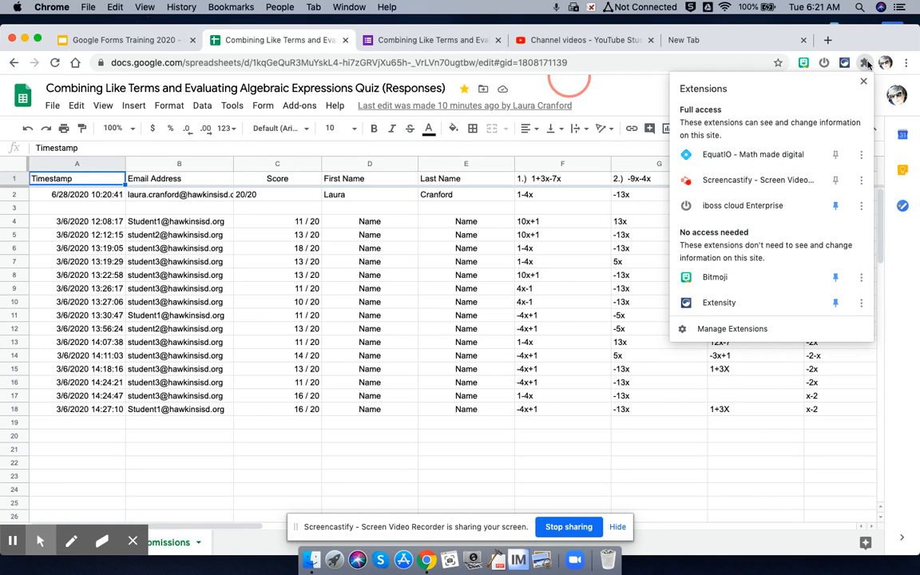
left_click(866, 64)
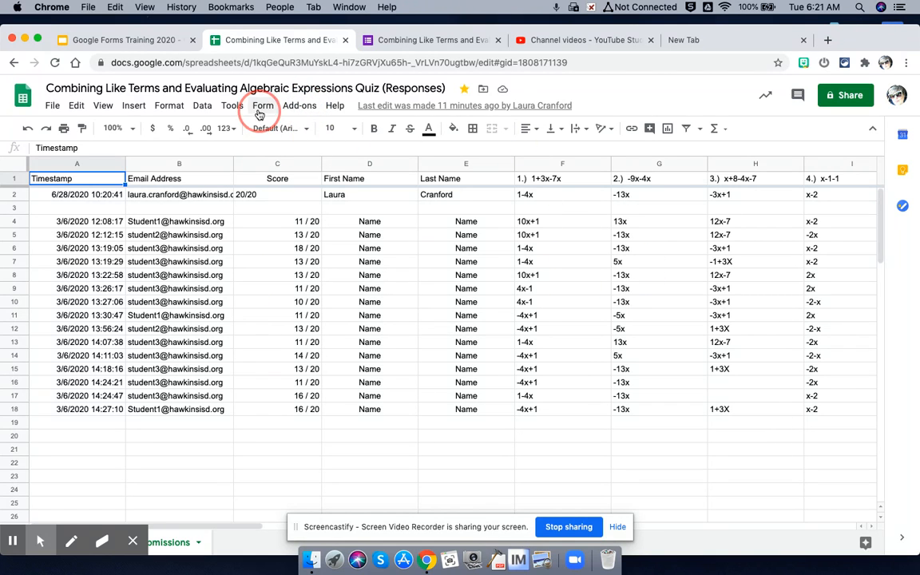
left_click(297, 106)
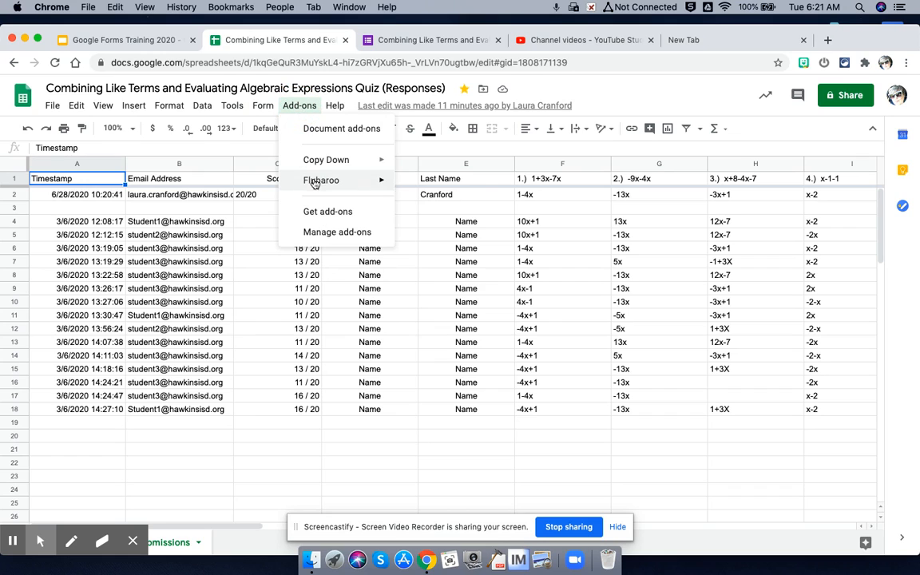
mouse_move(318, 183)
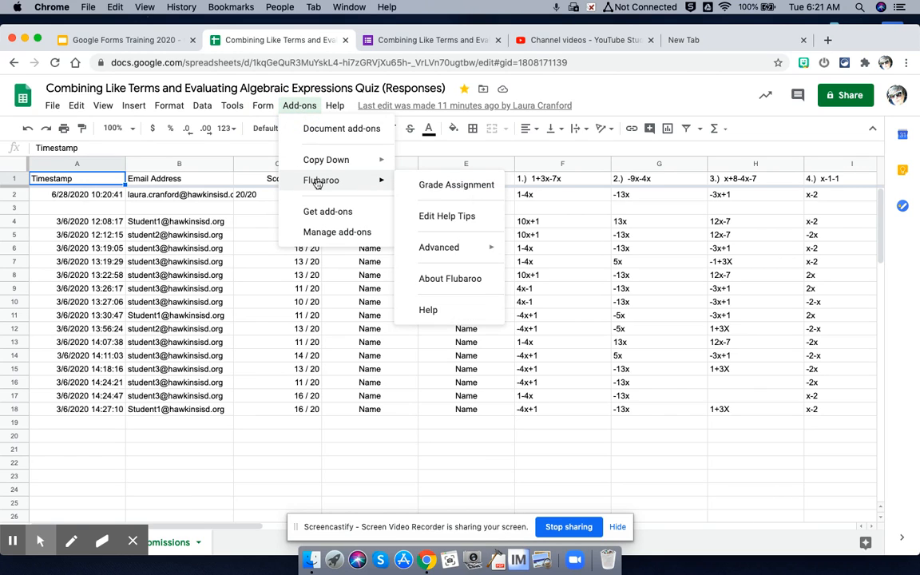
left_click(423, 186)
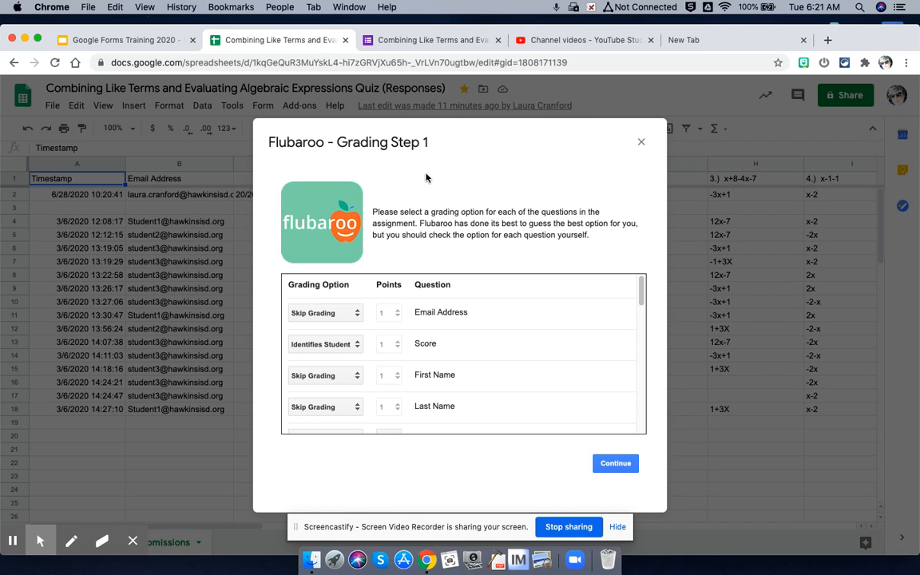
left_click(641, 141)
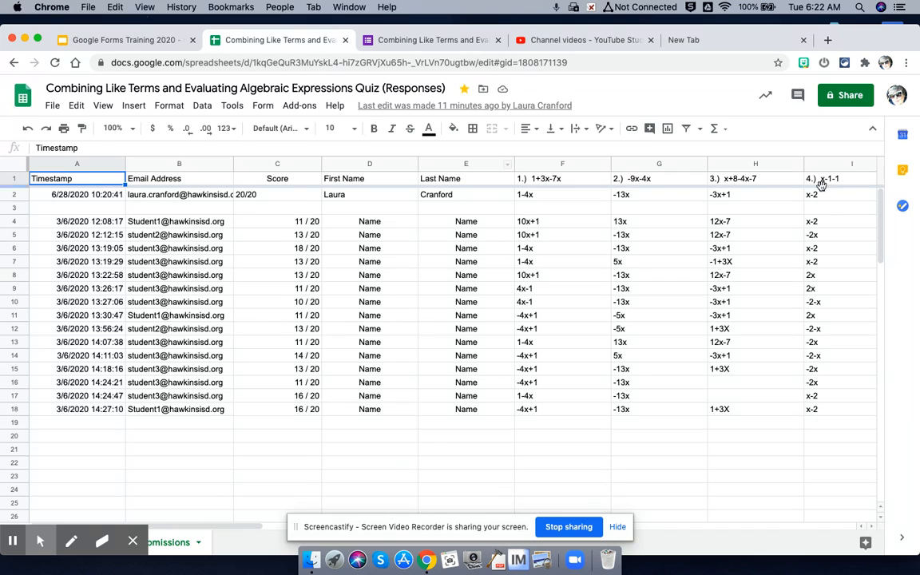
Step: Start Flubaroo's Grade Assignment and set Email Address to Identifies Student and Score to Skip Grading
left_click(300, 105)
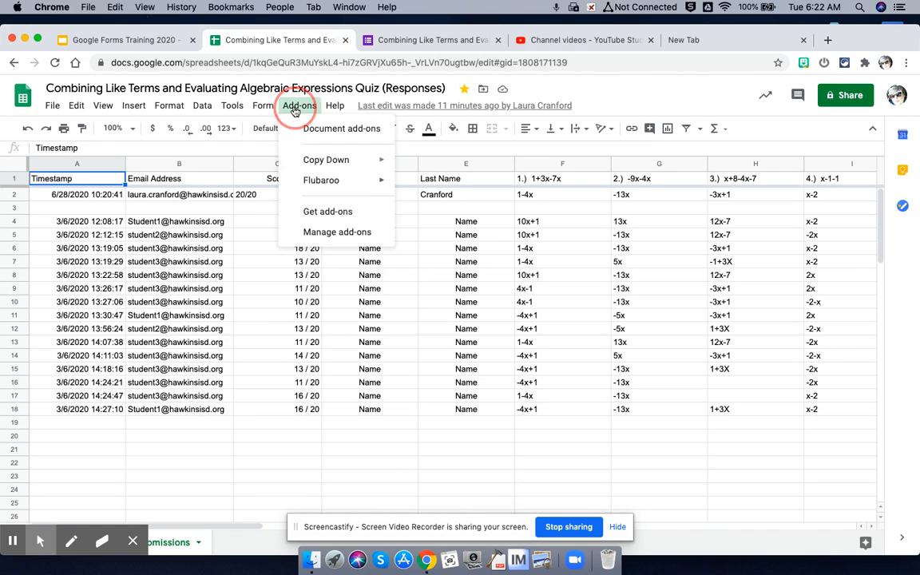
mouse_move(330, 184)
left_click(456, 189)
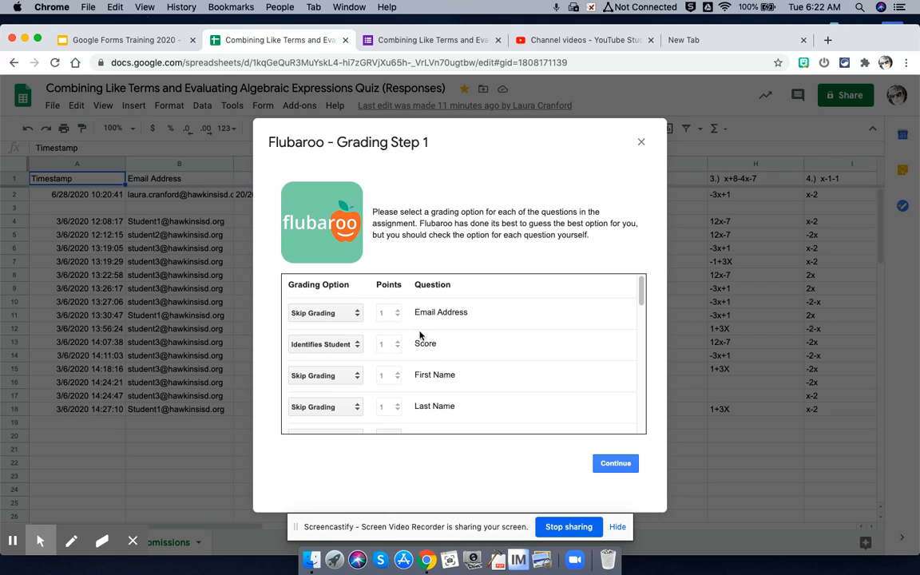
left_click(336, 312)
left_click(336, 313)
left_click(343, 314)
left_click(345, 303)
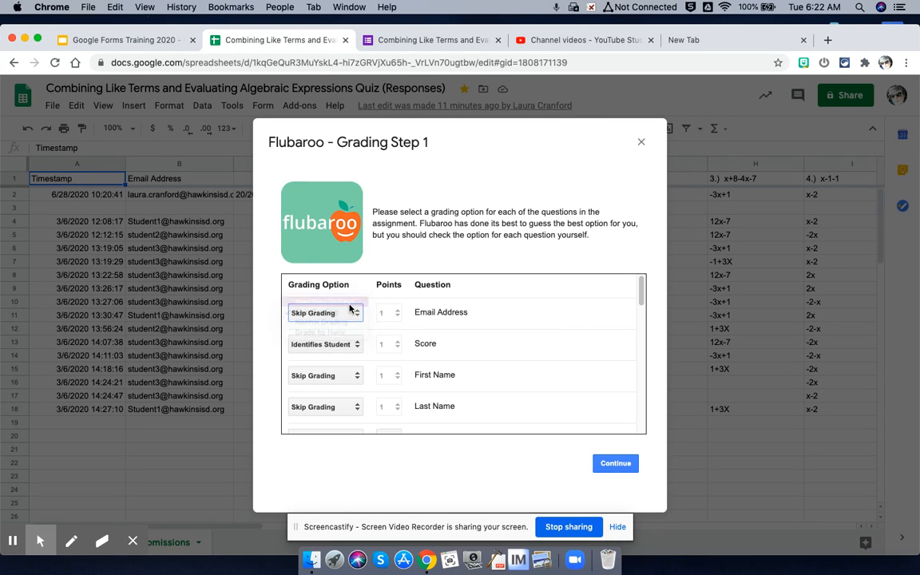
left_click(344, 344)
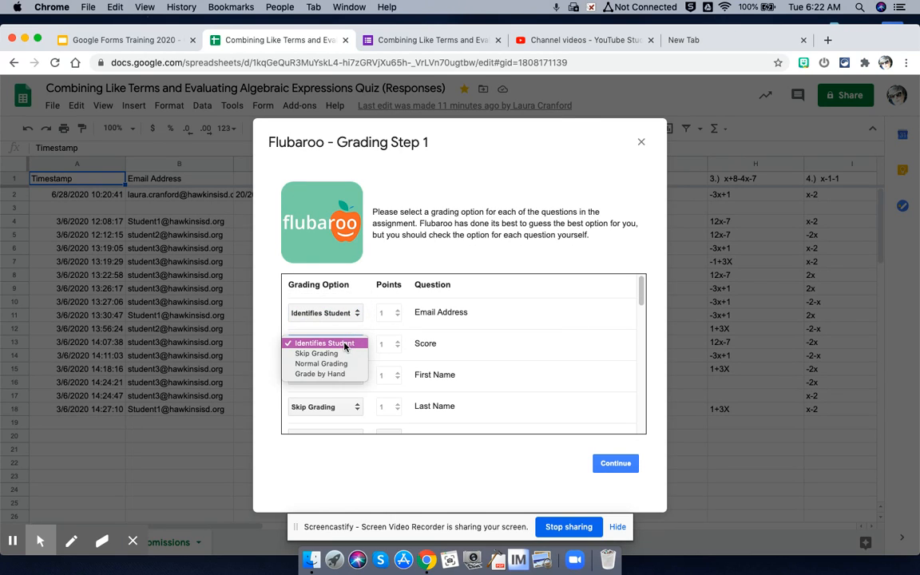
left_click(316, 353)
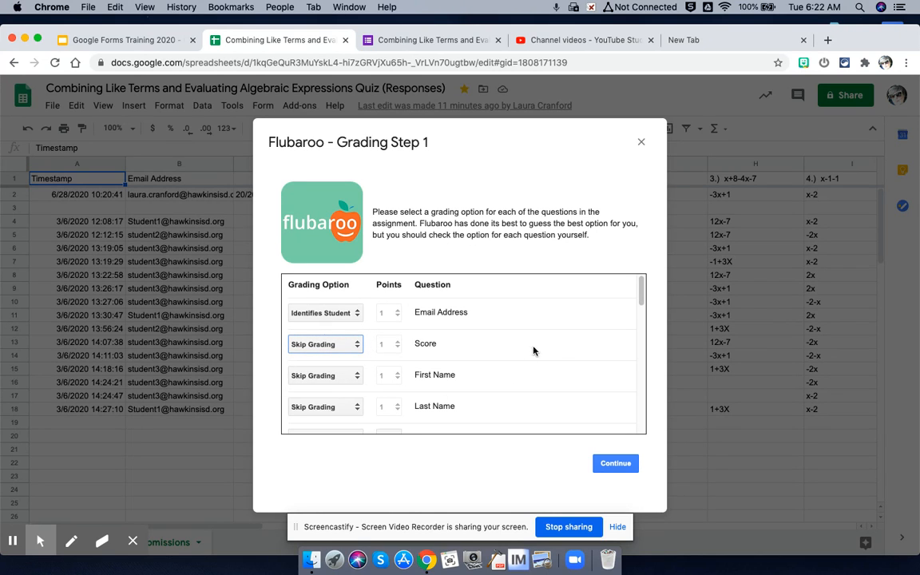
Step: Accept the grading options, grade with the Jun 28 2020 submission as the Answer Key, and review the per-question grades
left_click(611, 463)
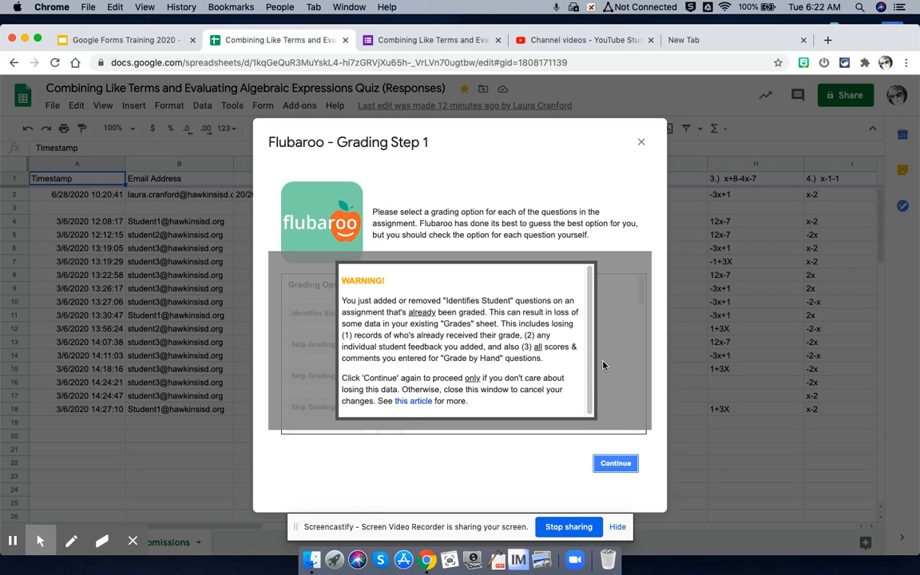
left_click(619, 294)
left_click(615, 464)
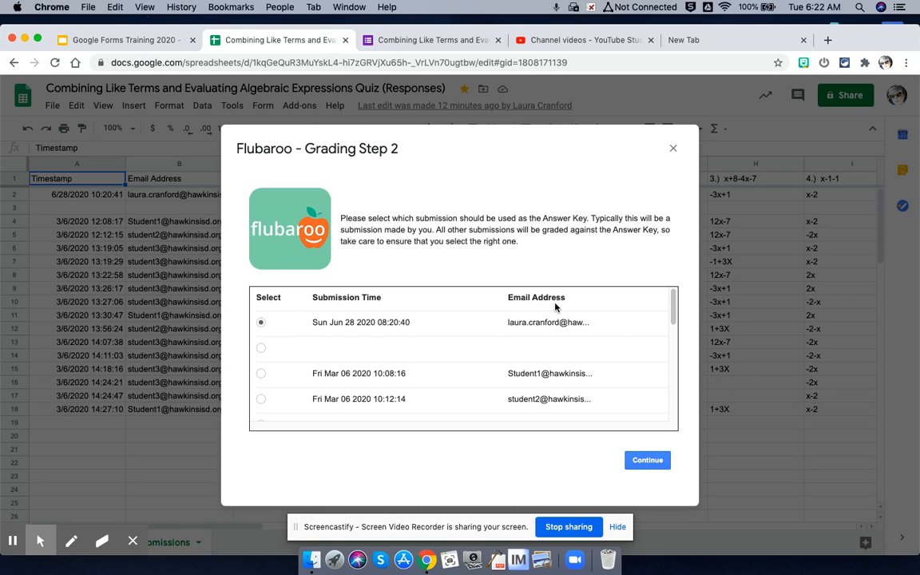
left_click(649, 461)
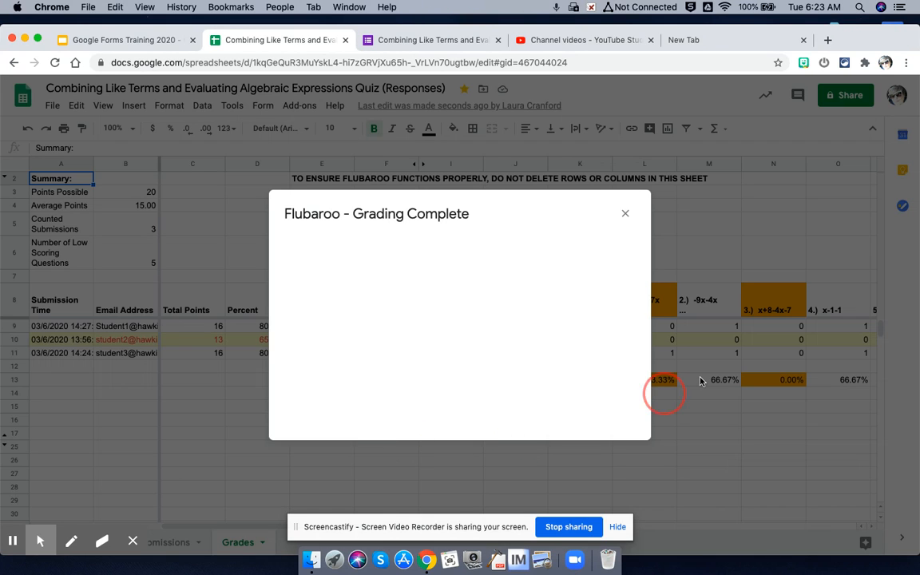
left_click(624, 212)
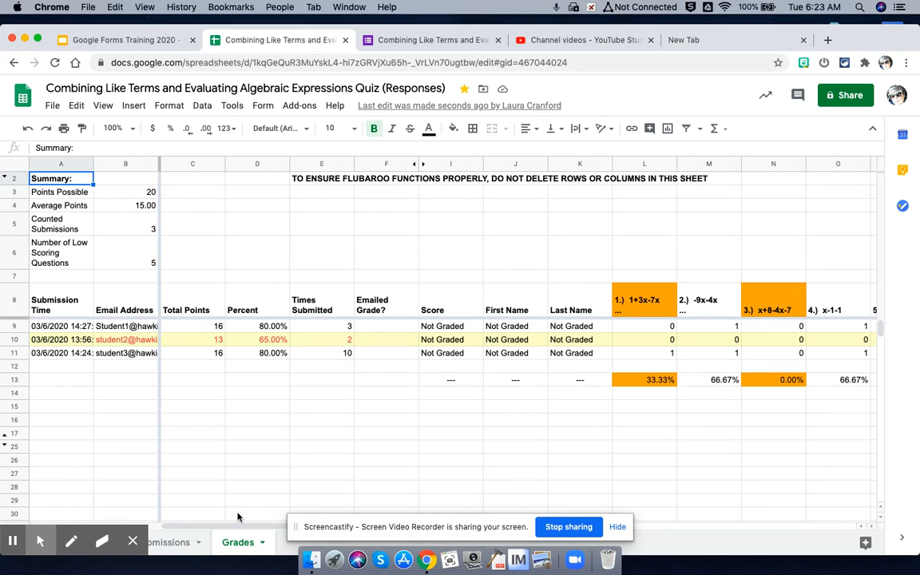
left_click_drag(238, 528, 400, 530)
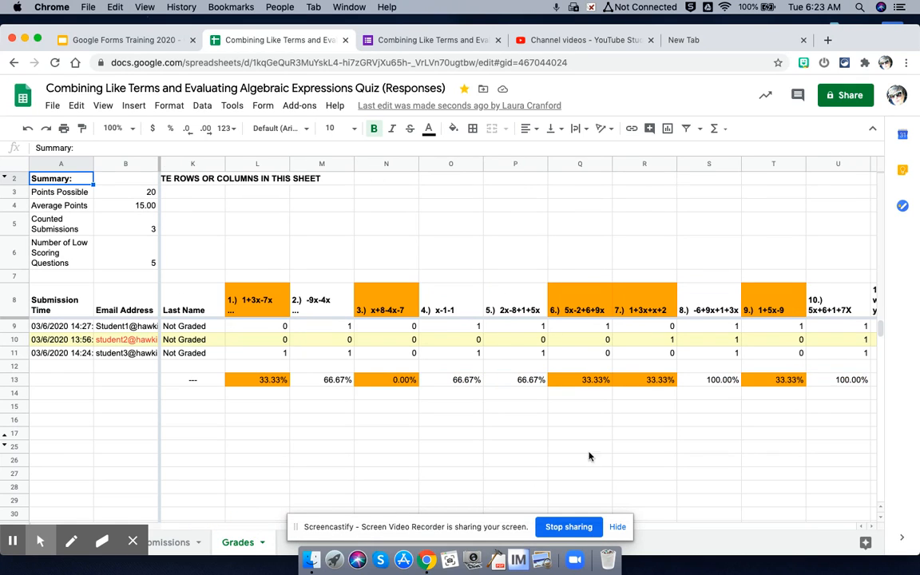